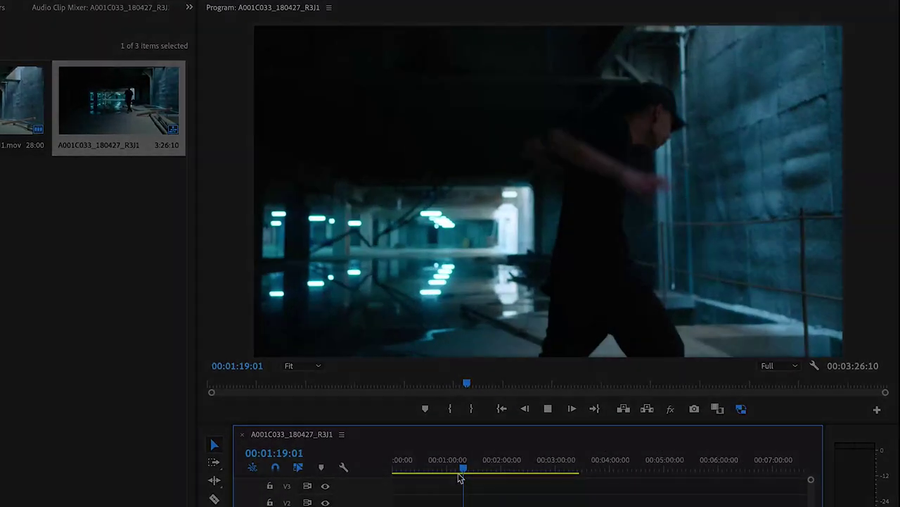
Stop playback of the sequence in Premiere Pro
key("space")
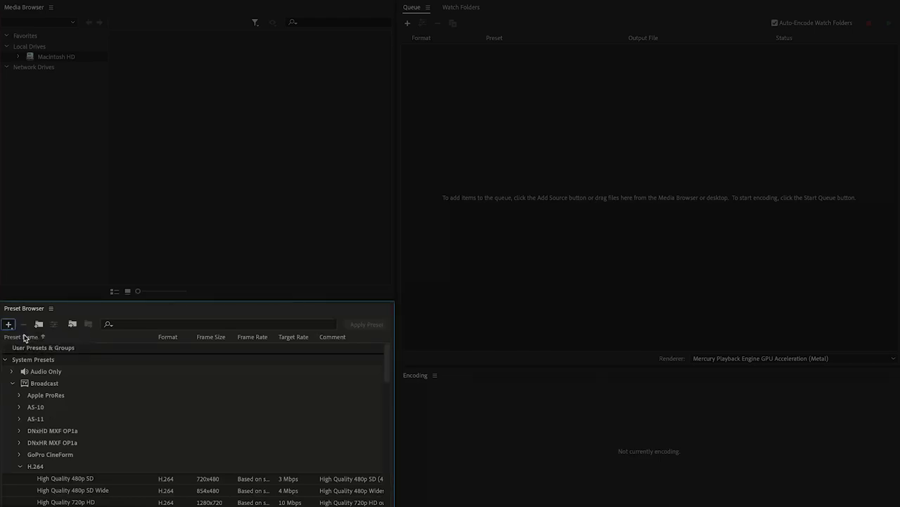
Create a QuickTime encoding preset, Proxy Codec Low Bitrate, based on GoPro CineForm YUV 10-bit
left_click(25, 336)
type("Proxy Codec Low Bitrate")
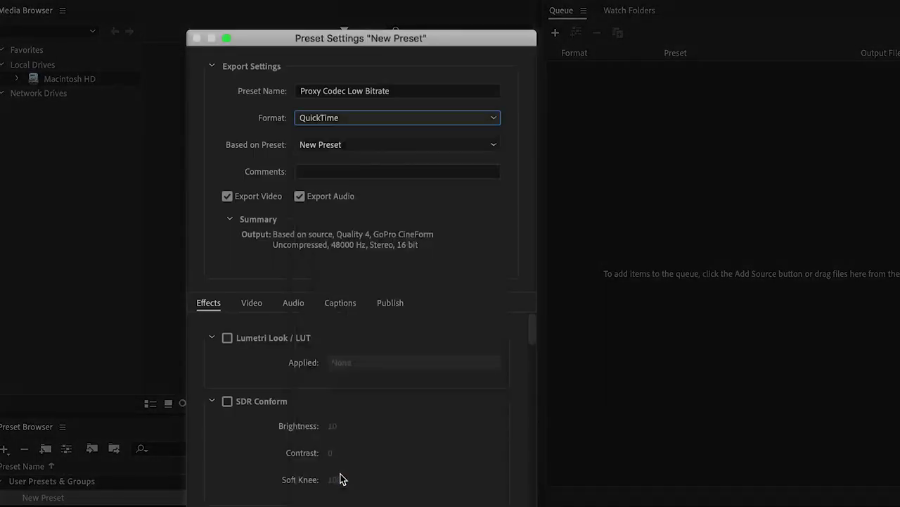
left_click(383, 147)
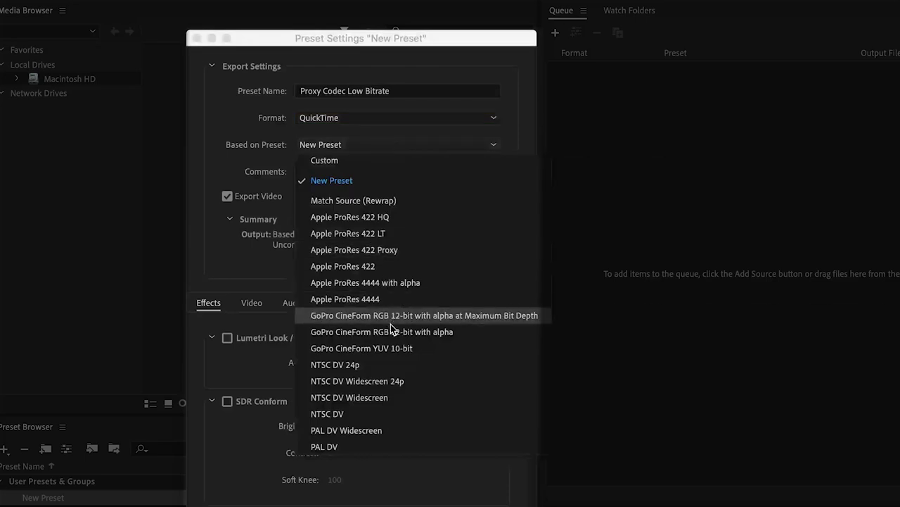
left_click(392, 349)
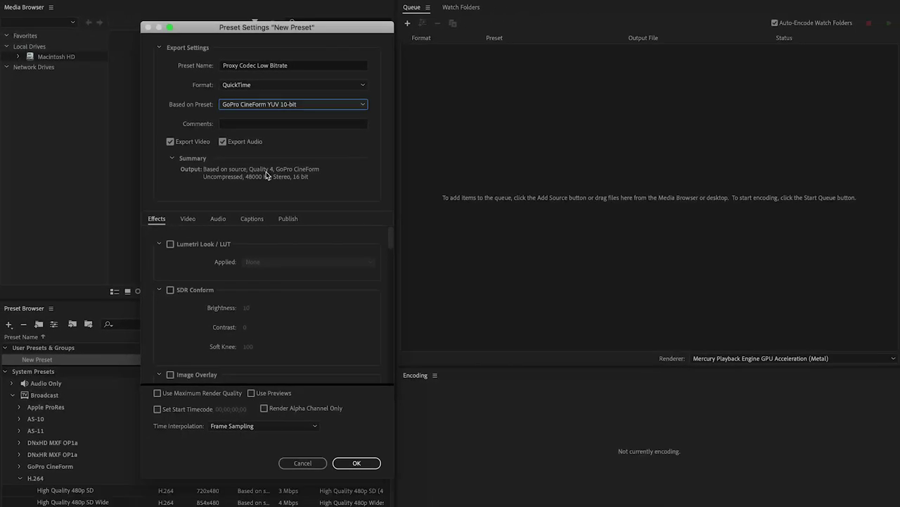
Set the preset's video to 1280×720 progressive, keeping frame rate and aspect based on source
left_click(187, 218)
left_click(365, 317)
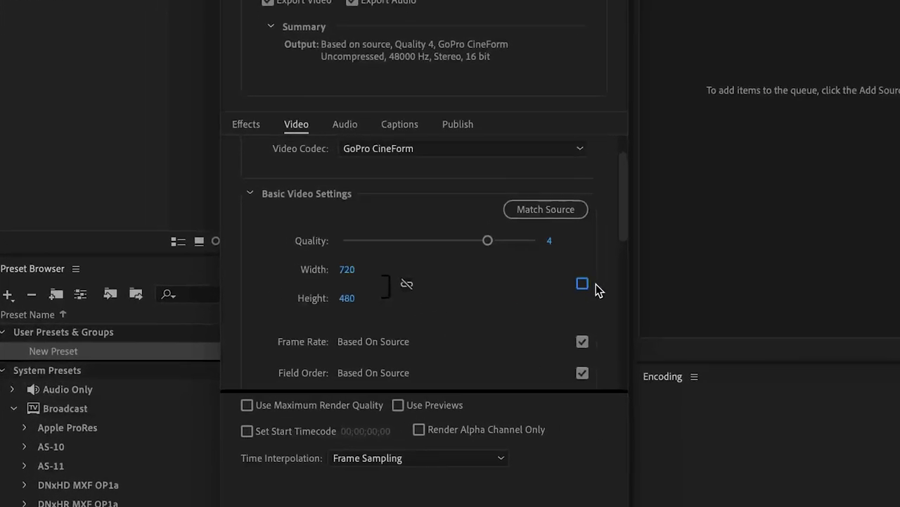
left_click(363, 267)
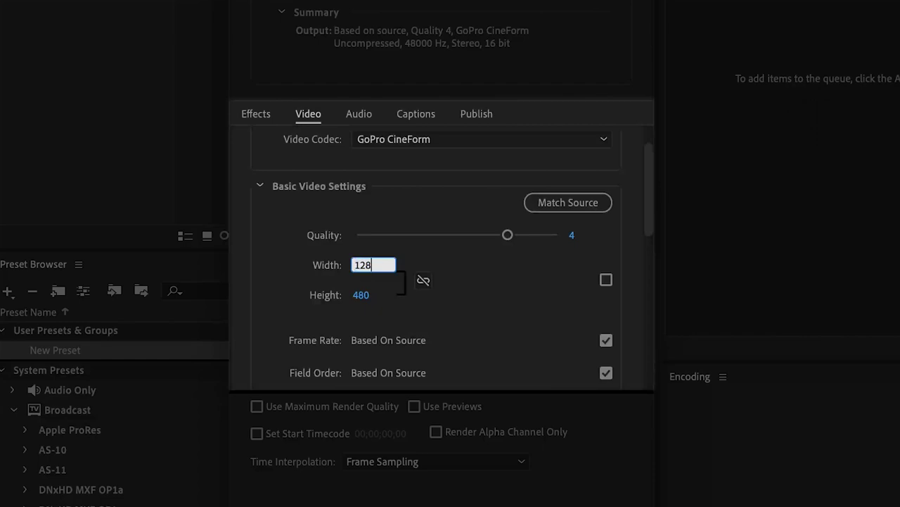
left_click_drag(649, 212, 649, 240)
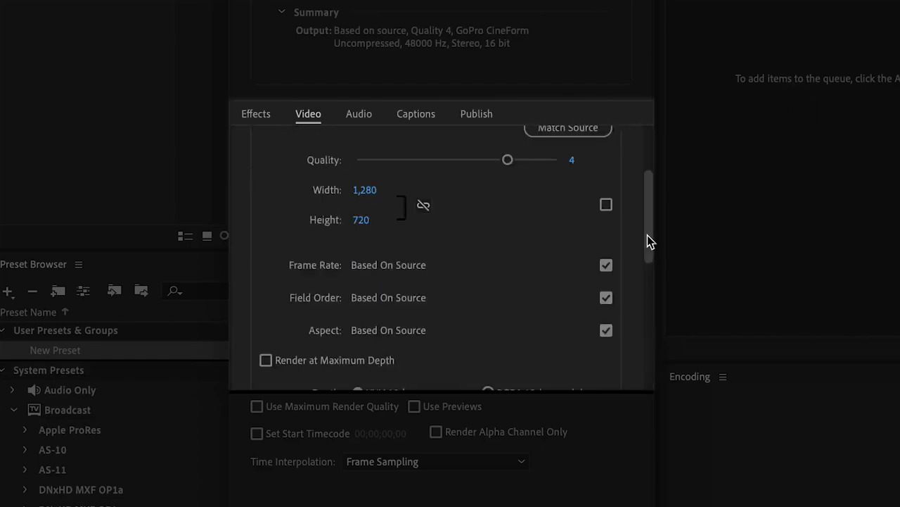
left_click(606, 299)
left_click(538, 301)
left_click(524, 317)
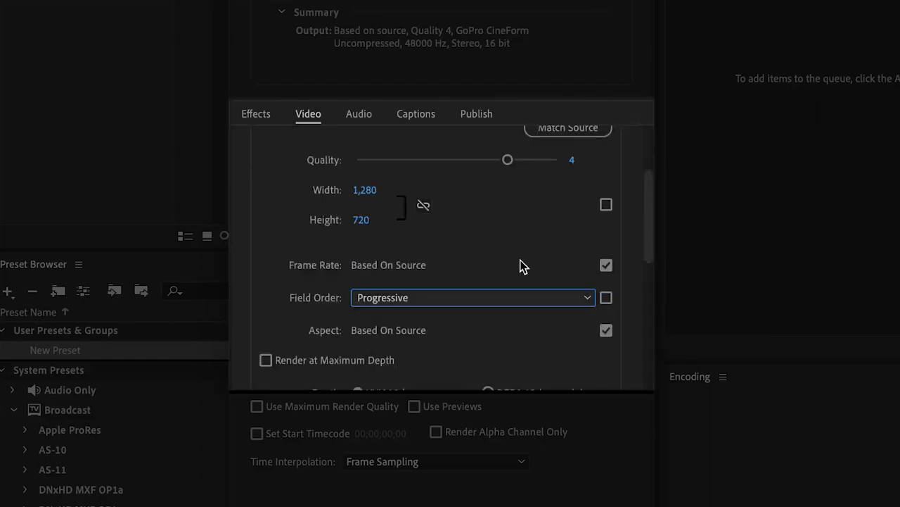
left_click(606, 265)
left_click(605, 266)
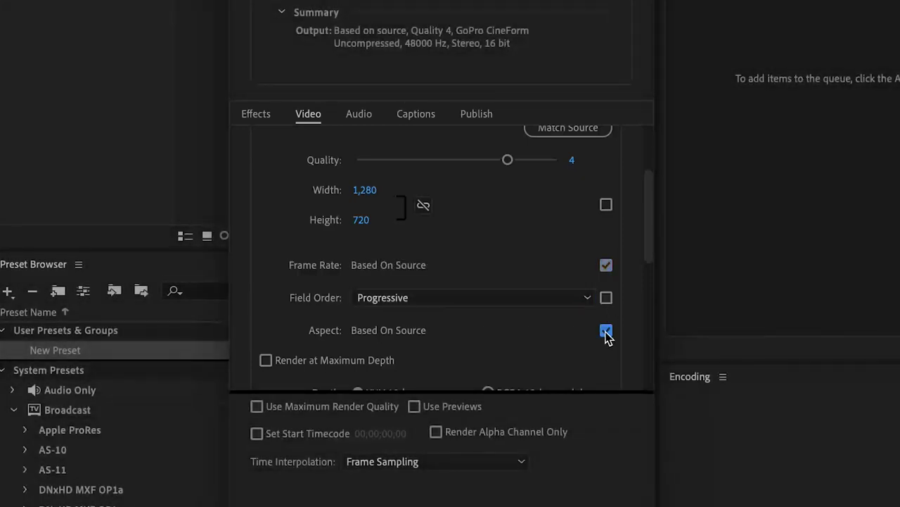
scroll(536, 318, "down", 3)
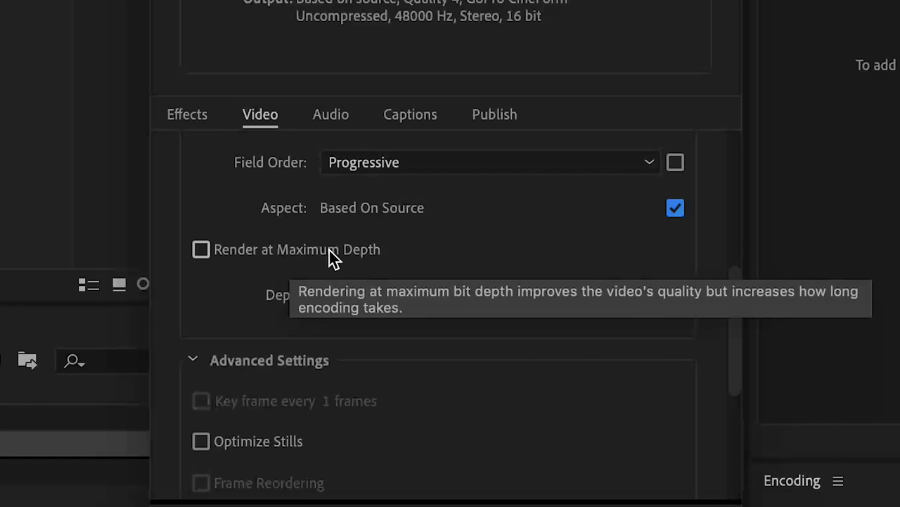
left_click_drag(734, 318, 729, 162)
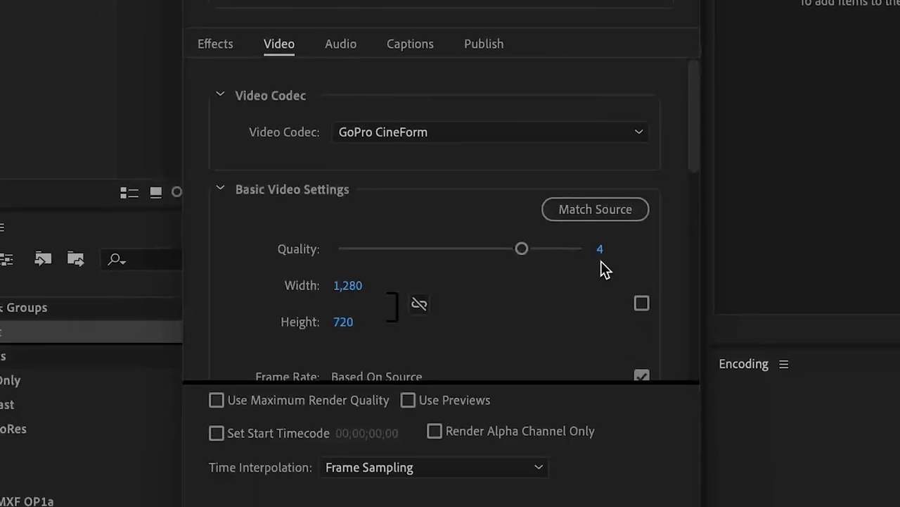
left_click_drag(690, 145, 692, 185)
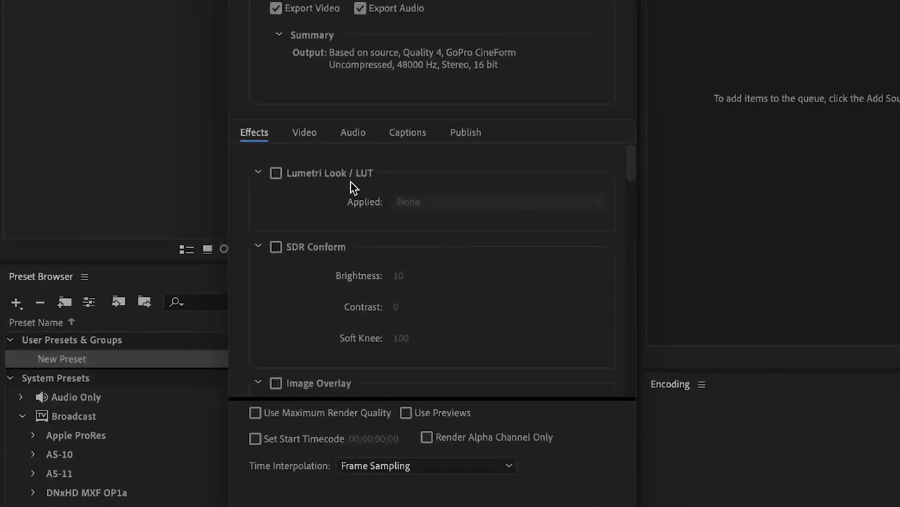
Enable the Lumetri Look / LUT effect and browse its list of available LUTs
left_click(279, 173)
left_click(430, 204)
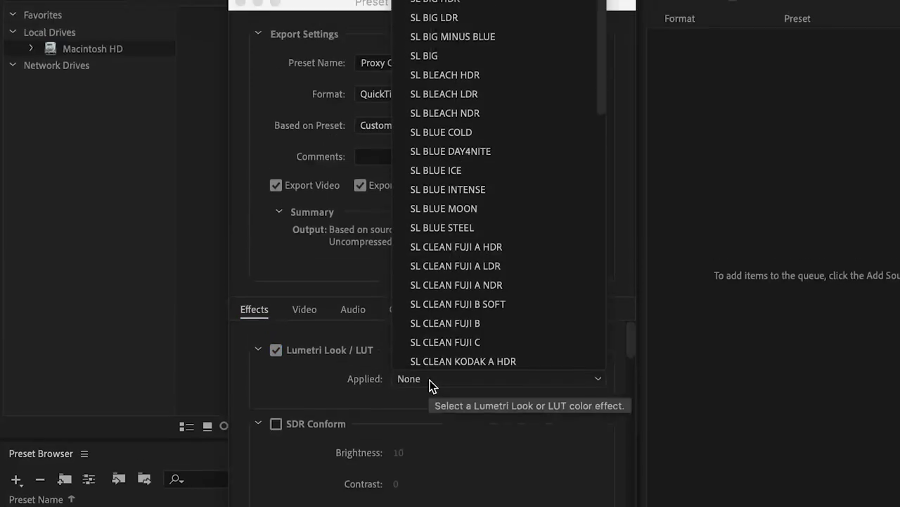
scroll(461, 352, "down", 5)
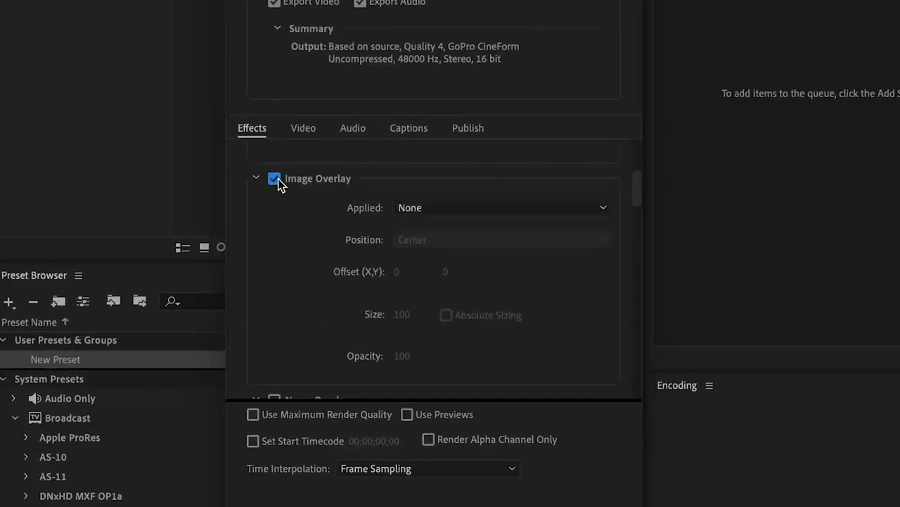
Apply Proxy.psd as a centred image overlay with absolute sizing at 50% opacity
left_click(427, 208)
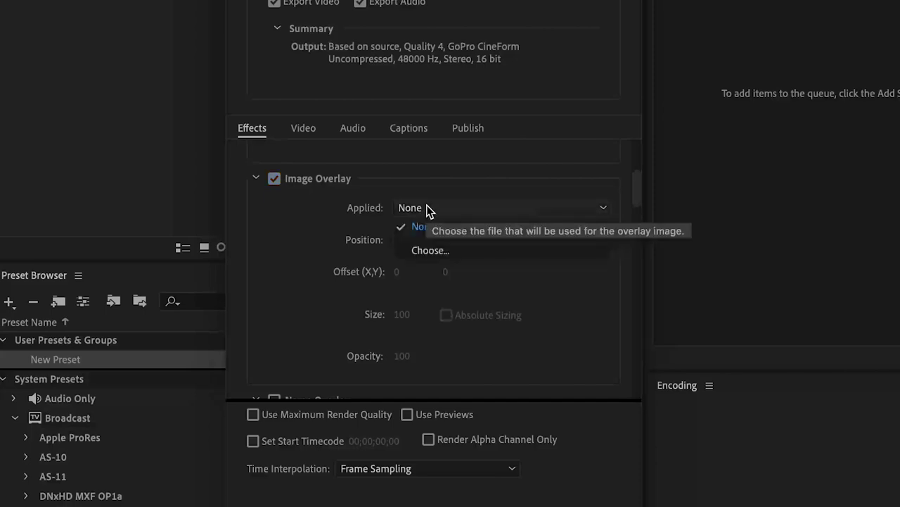
left_click(434, 251)
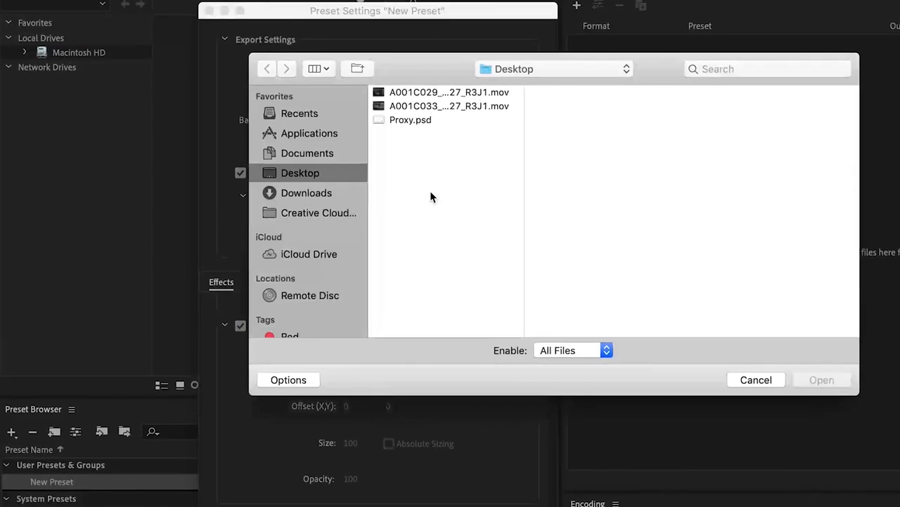
left_click(416, 125)
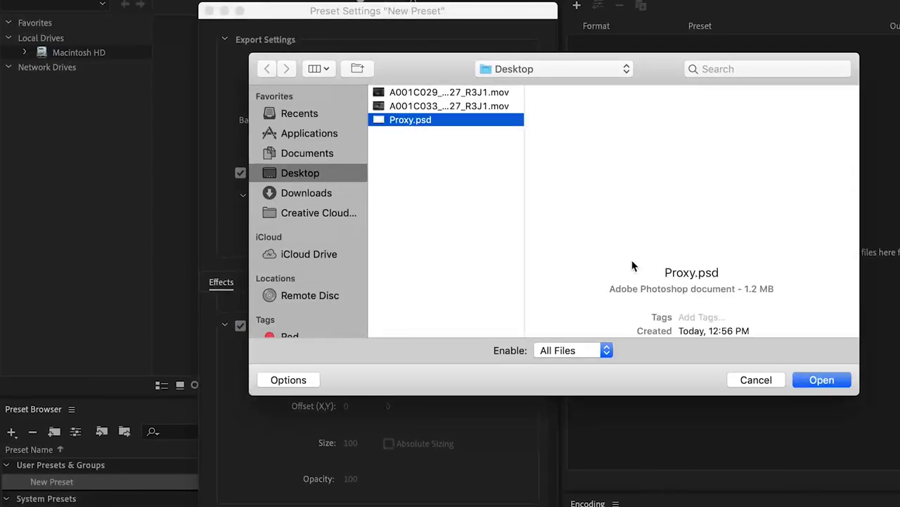
left_click(816, 381)
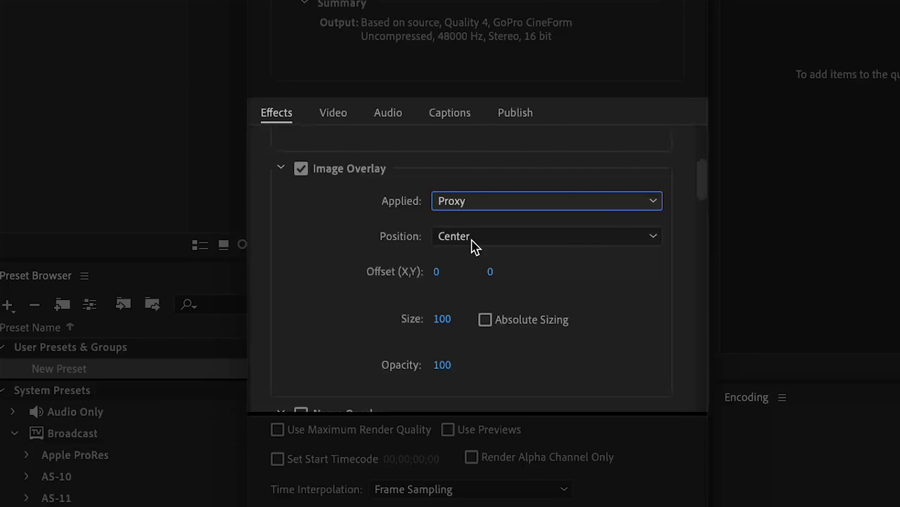
left_click(473, 242)
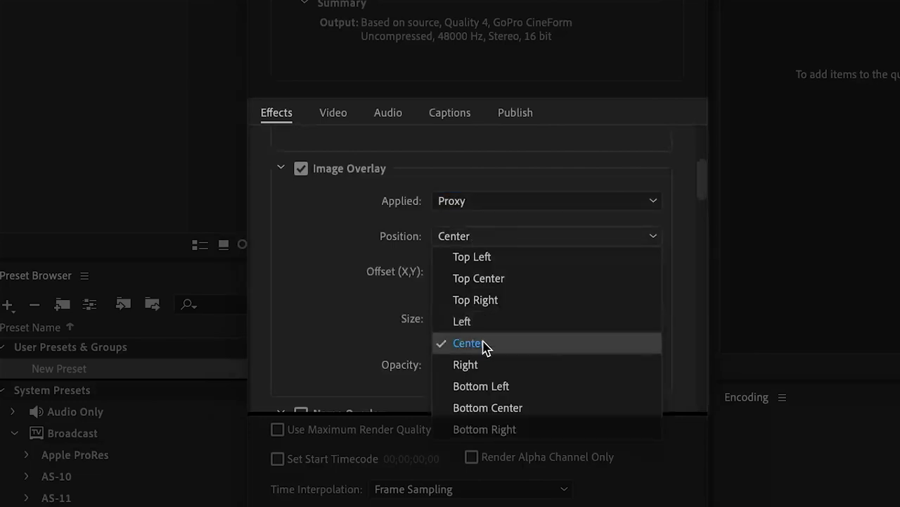
left_click(484, 345)
left_click(486, 320)
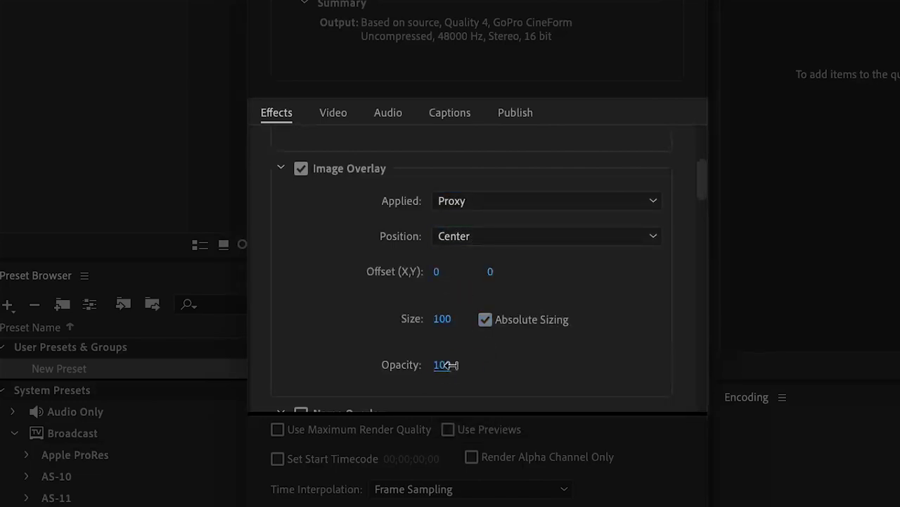
key("Return")
scroll(345, 248, "down", 3)
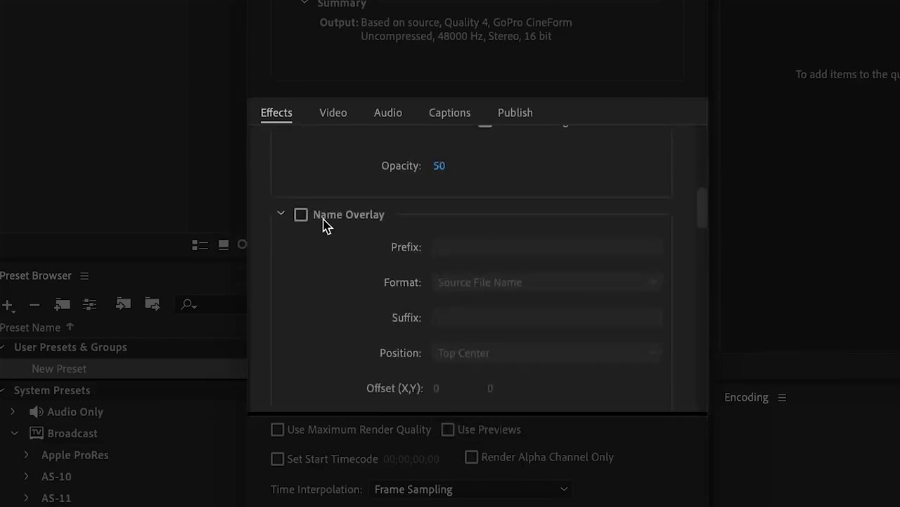
Add a Source File Name overlay at Bottom Center and save the preset
left_click(300, 214)
scroll(422, 253, "down", 2)
left_click(506, 223)
left_click(518, 265)
scroll(313, 268, "down", 3)
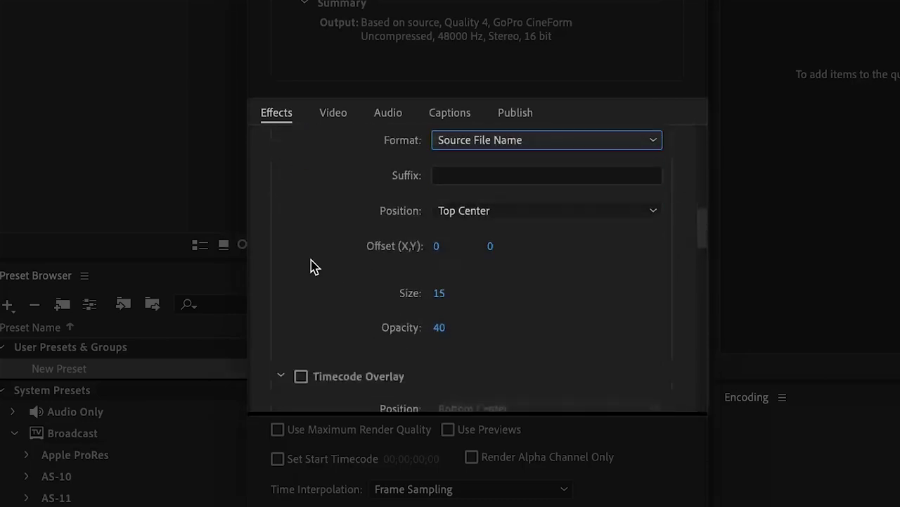
left_click(498, 213)
left_click(559, 383)
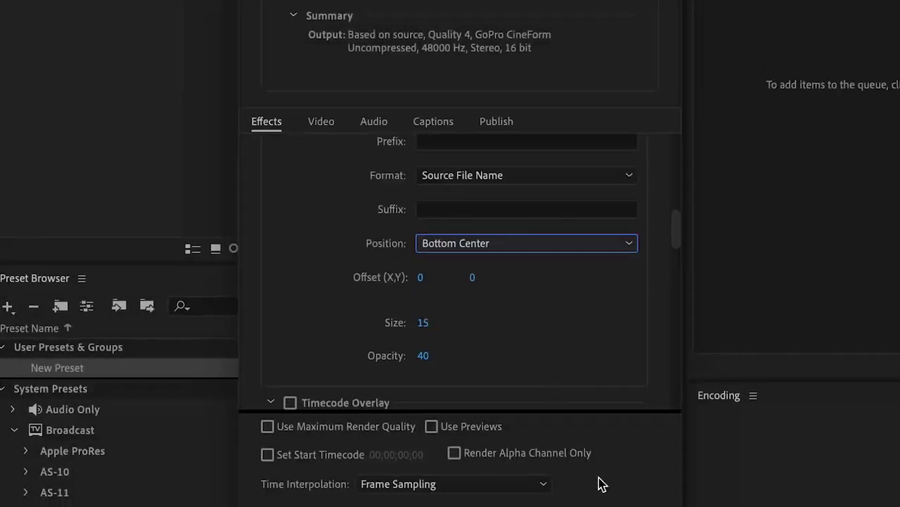
left_click(356, 462)
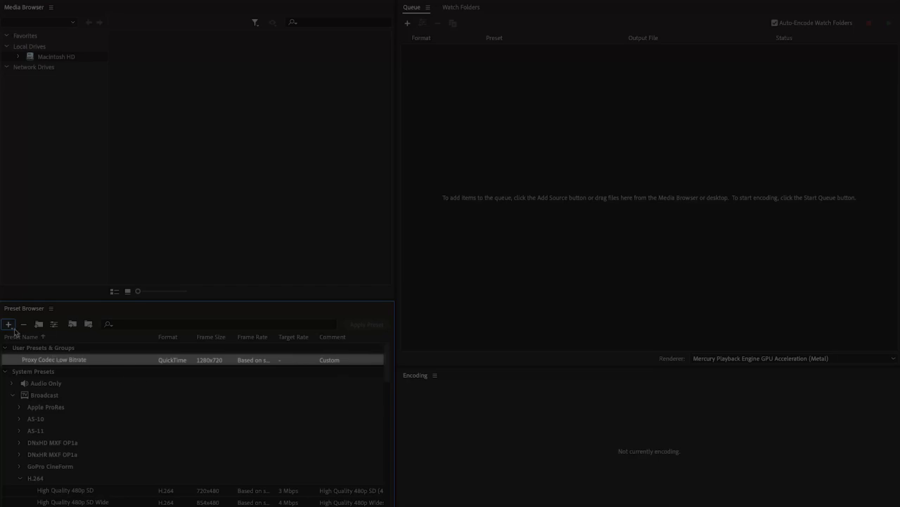
Create the Proxy Preset Ingest preset transcoding to the Desktop as QuickTime with Proxy Codec Low Bitrate
left_click(9, 325)
type("Proxy Preset Ingest")
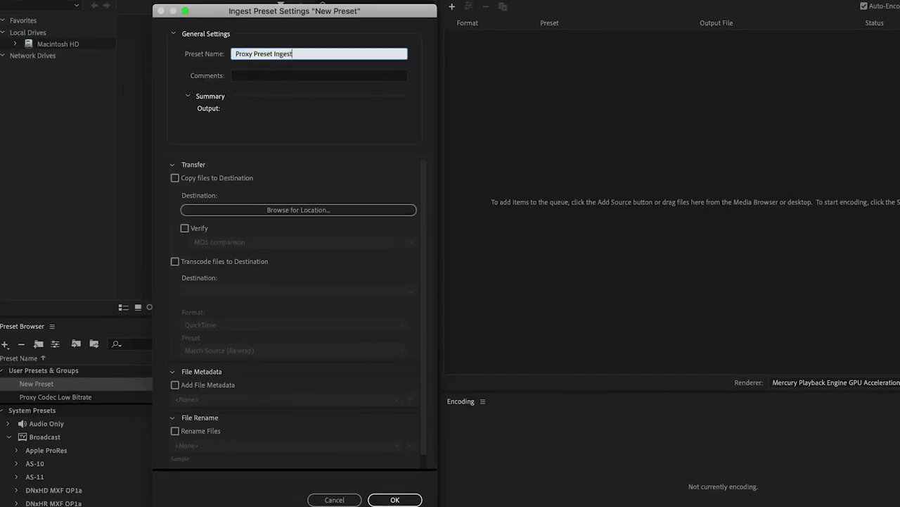
left_click(210, 261)
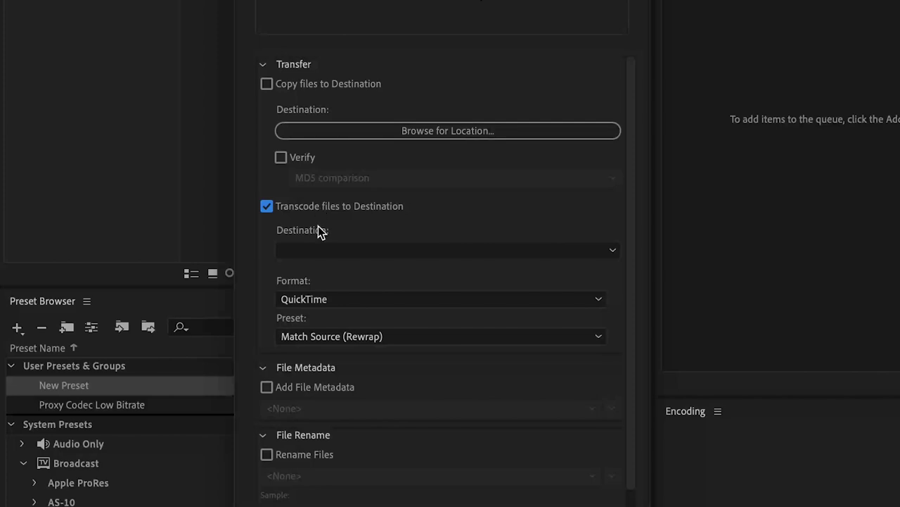
left_click(322, 251)
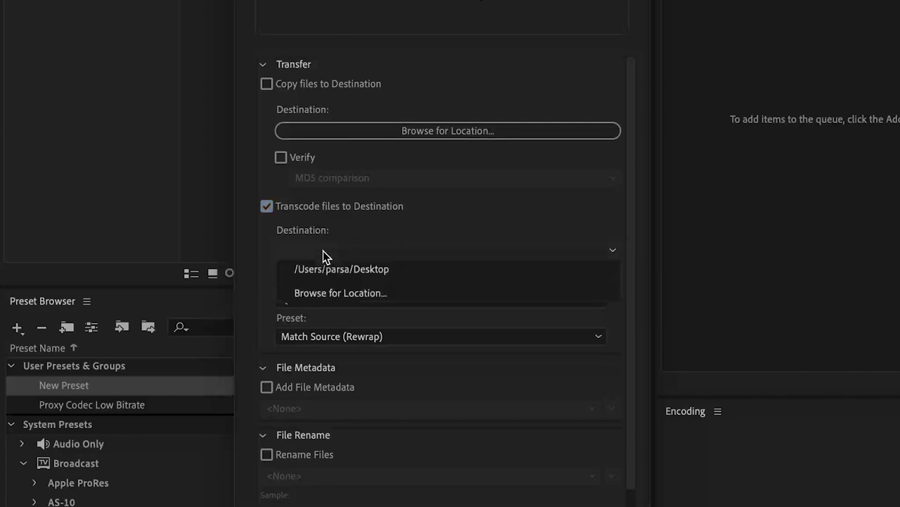
left_click(327, 271)
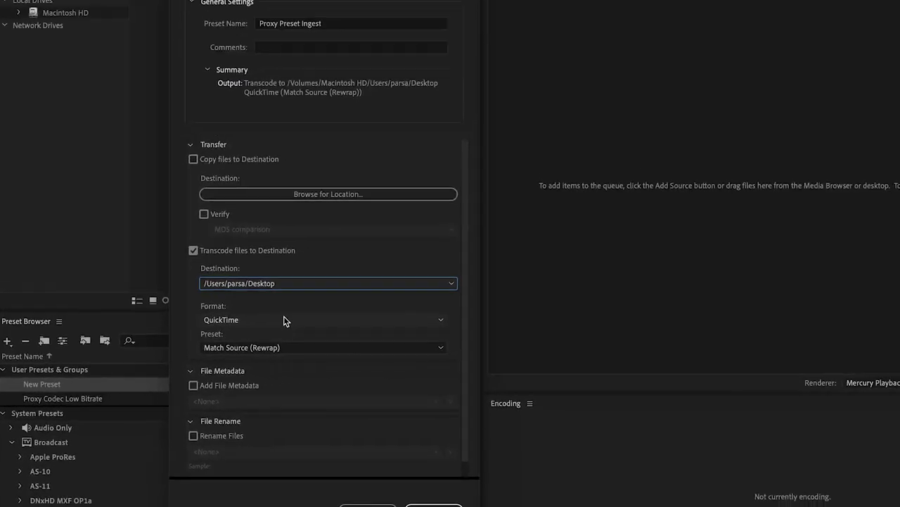
left_click(283, 320)
left_click(272, 311)
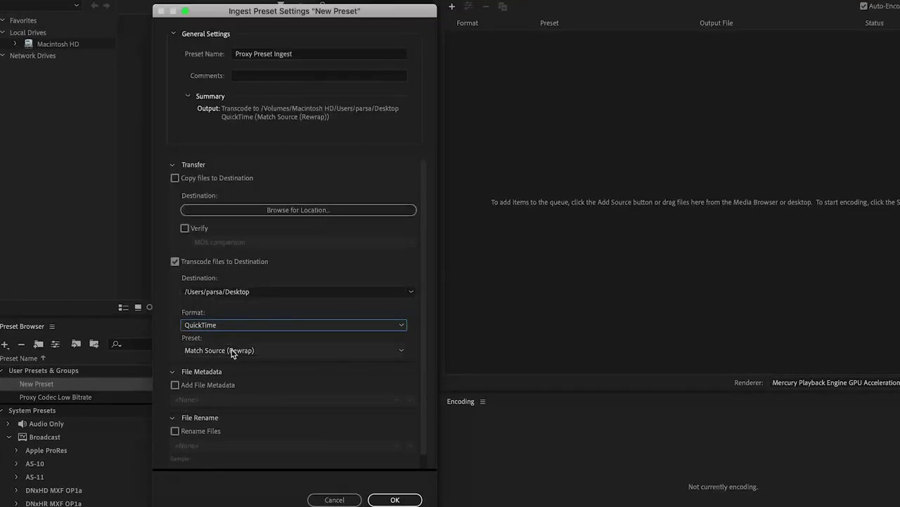
left_click(340, 354)
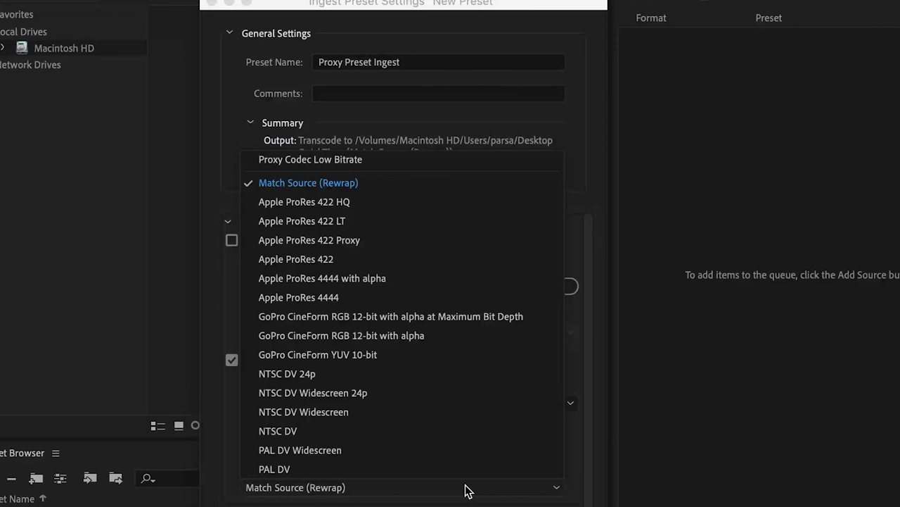
left_click(474, 166)
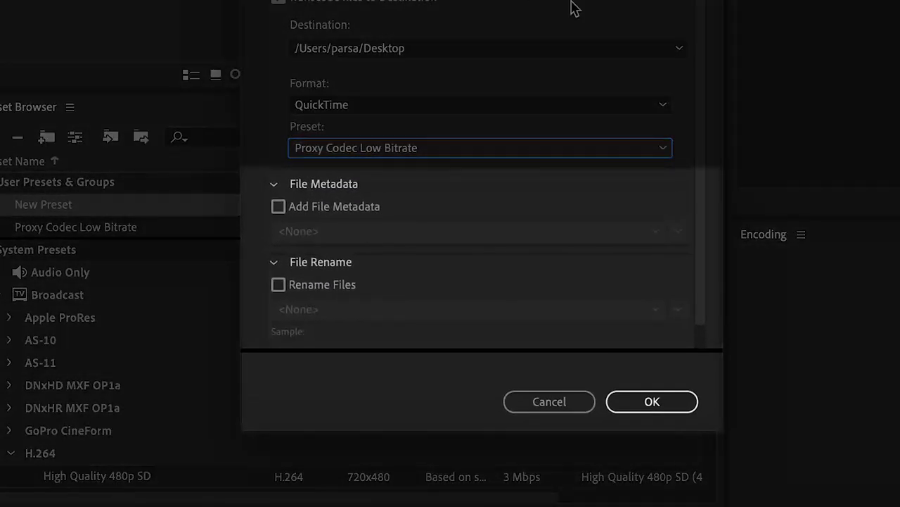
Reveal the saved preset .epr files in Finder
left_click_drag(700, 13, 700, 71)
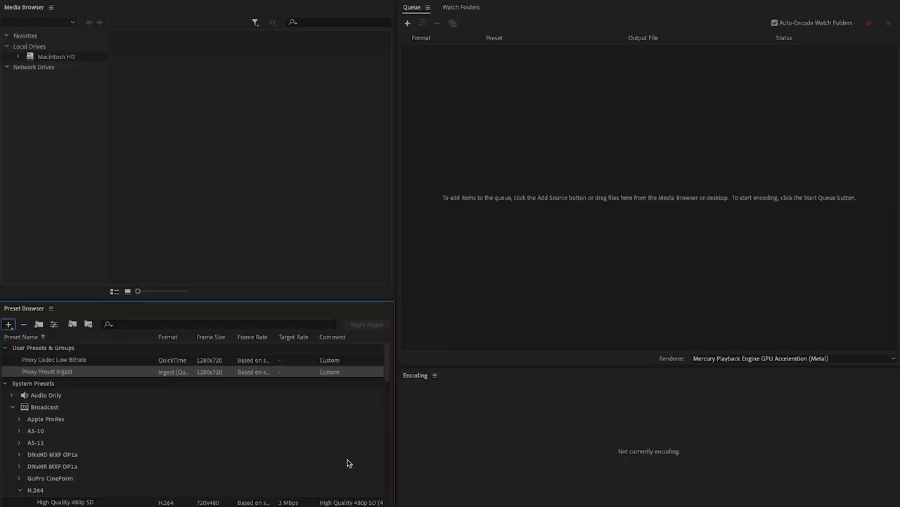
right_click(106, 300)
left_click(153, 444)
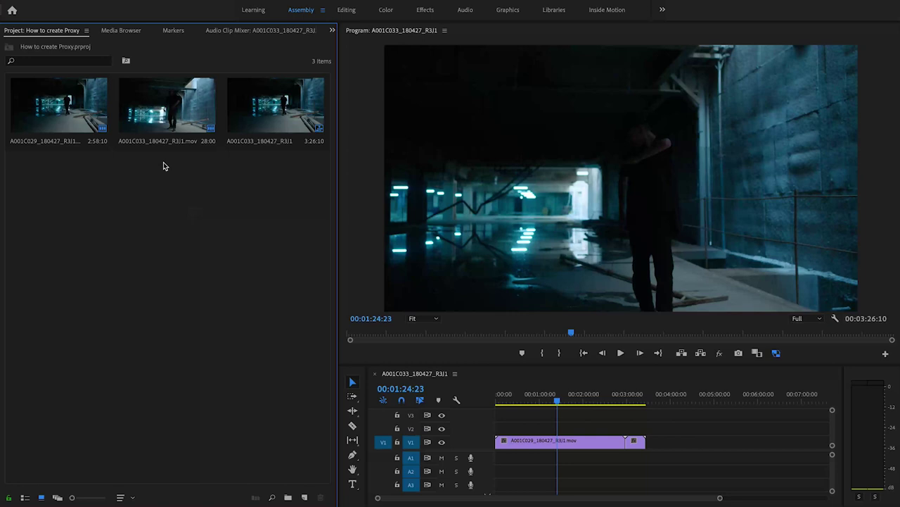
For the first two clips, load Proxy Preset Ingest from the Media Encoder 13.0 Presets folder
left_click_drag(163, 166, 92, 124)
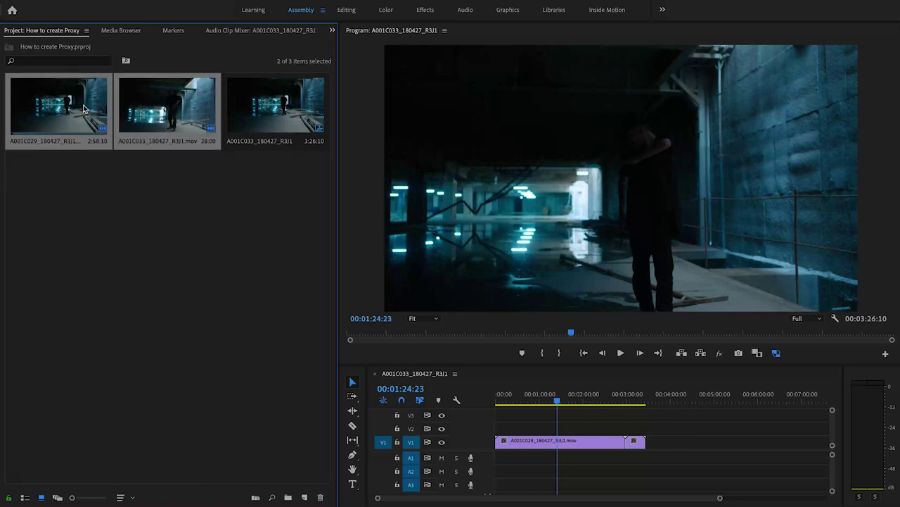
right_click(79, 104)
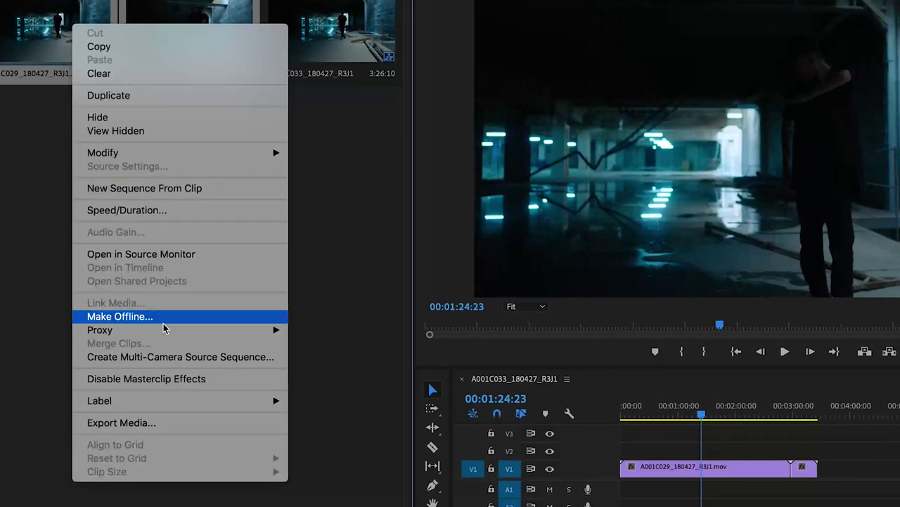
mouse_move(165, 329)
left_click(303, 329)
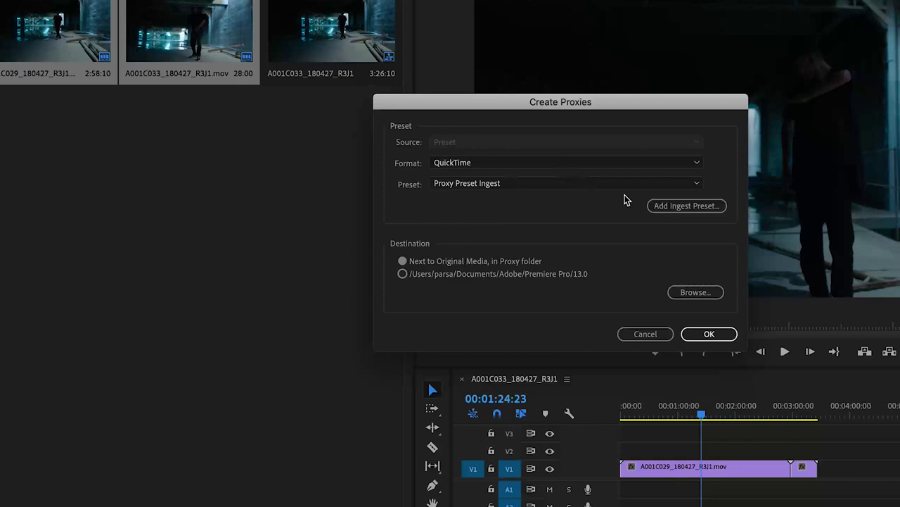
left_click(672, 204)
left_click(311, 207)
left_click(408, 159)
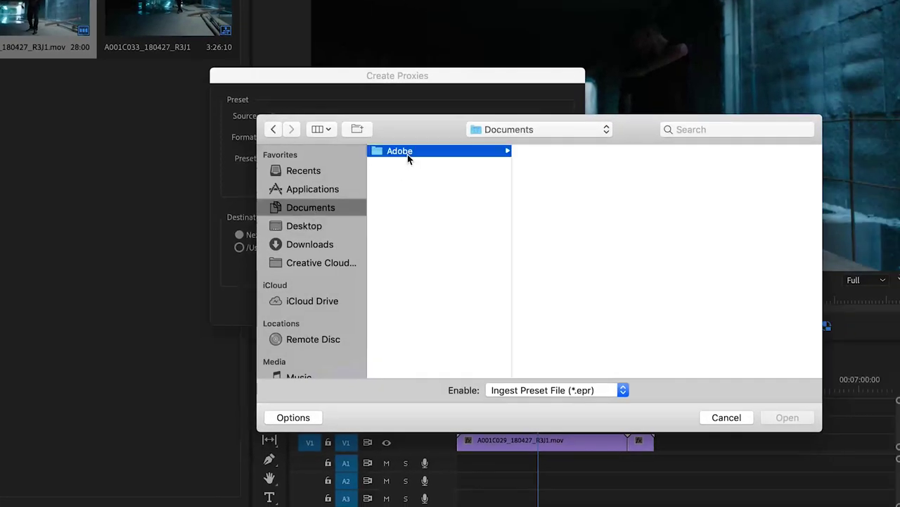
left_click(545, 151)
left_click(619, 150)
left_click(718, 292)
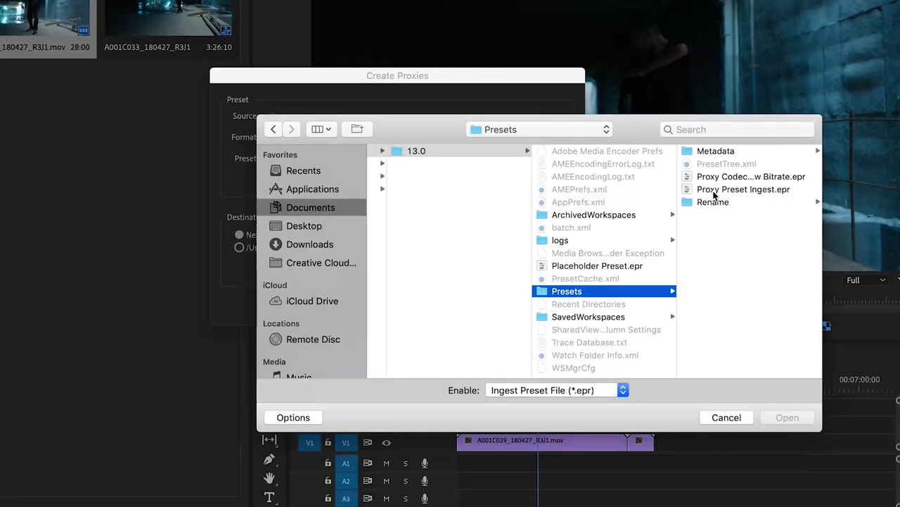
left_click(732, 190)
left_click(788, 417)
left_click(420, 213)
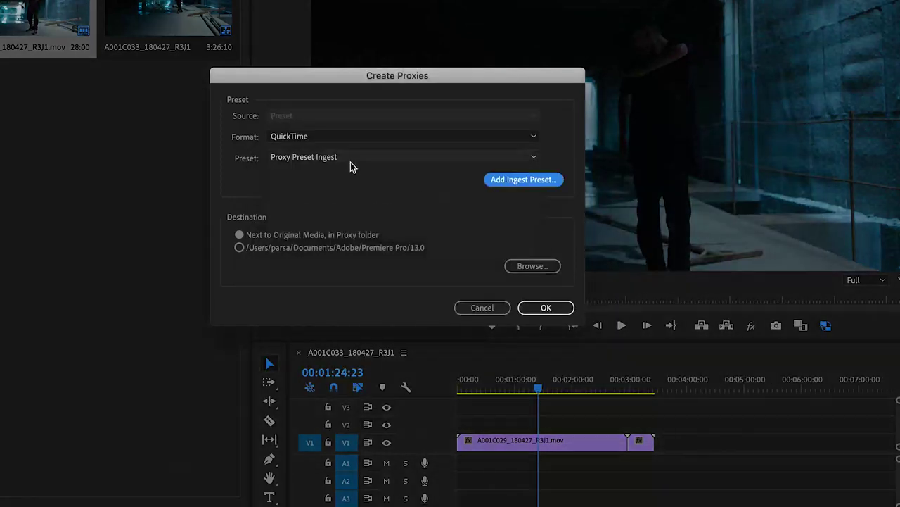
Use Proxy Preset Ingest, store proxies next to the original media, and start generating them
left_click(350, 157)
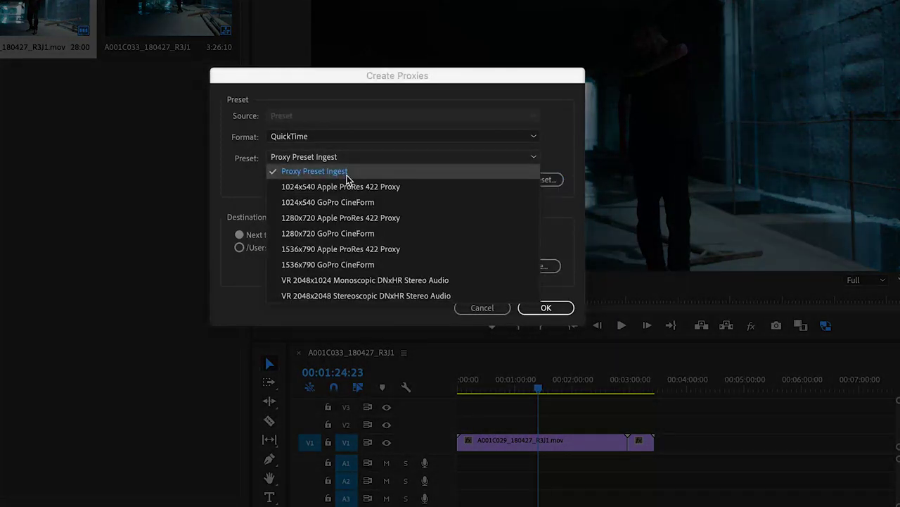
left_click(354, 174)
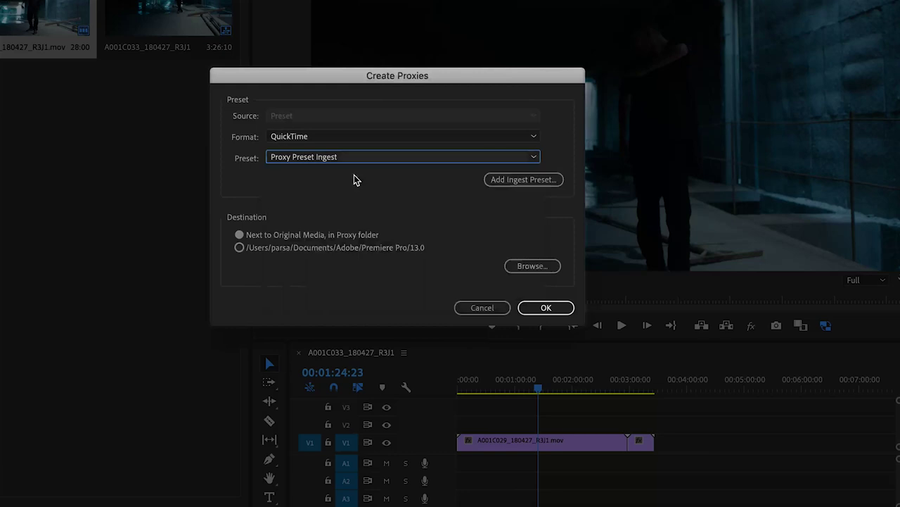
left_click(283, 237)
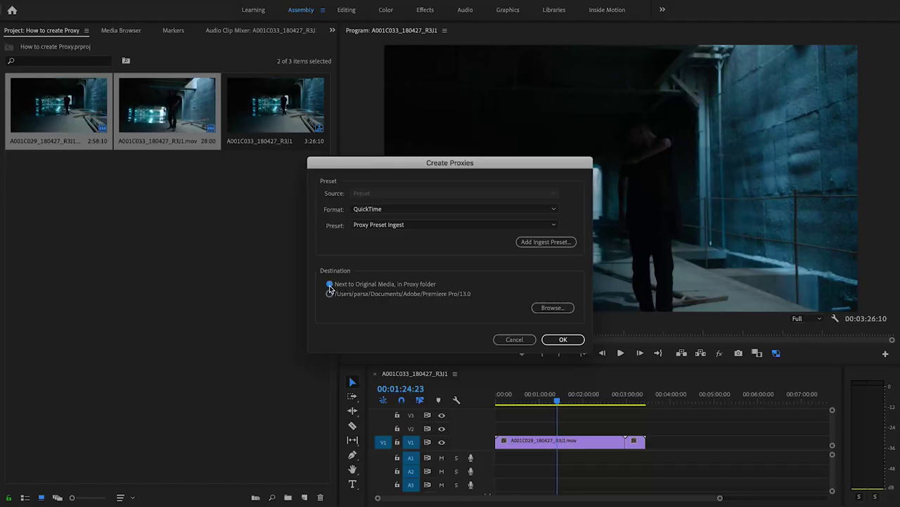
left_click(563, 339)
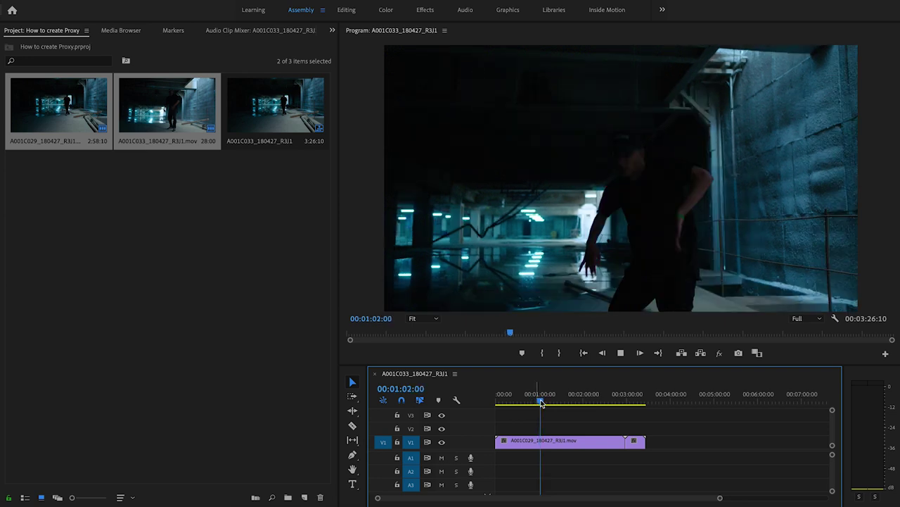
Add a Toggle Proxies button to the Program monitor controls and switch proxies on
left_click(542, 404)
mouse_move(541, 403)
left_mouse_down()
mouse_move(556, 403)
mouse_move(539, 402)
left_mouse_up()
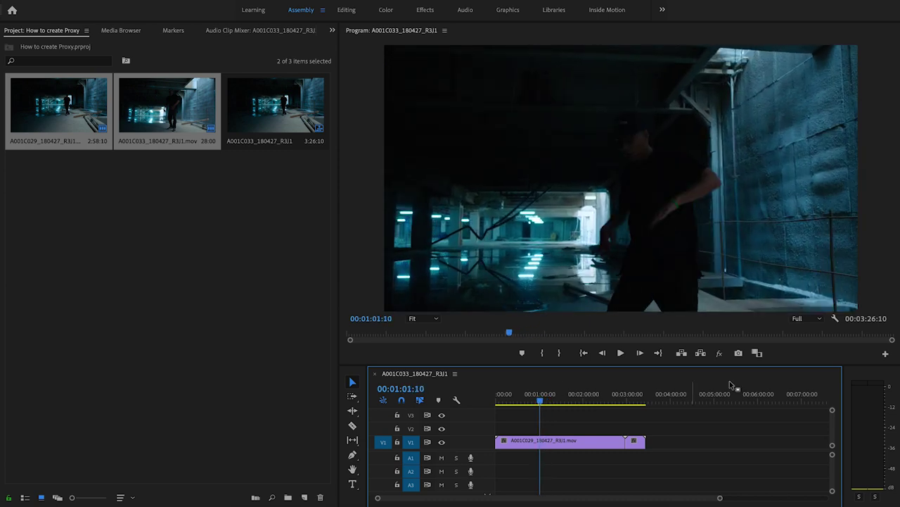
left_click(886, 353)
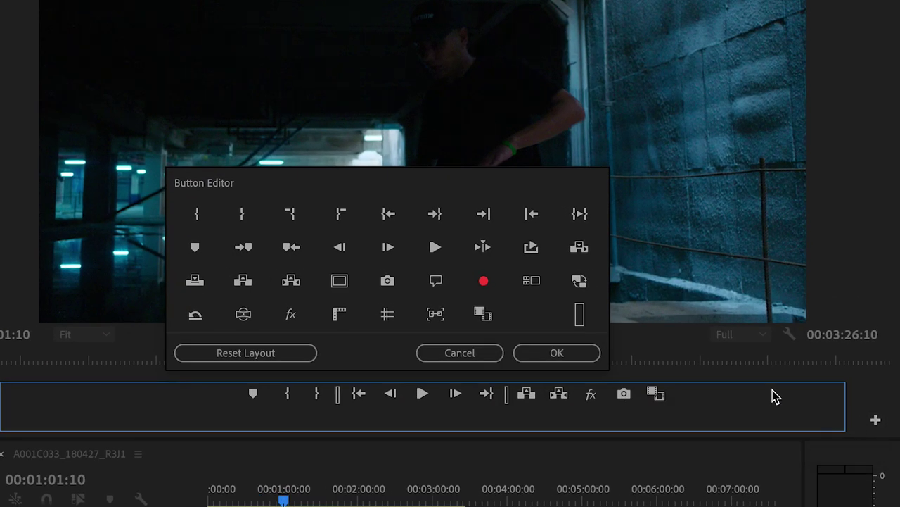
left_click_drag(582, 287, 687, 396)
left_click(575, 355)
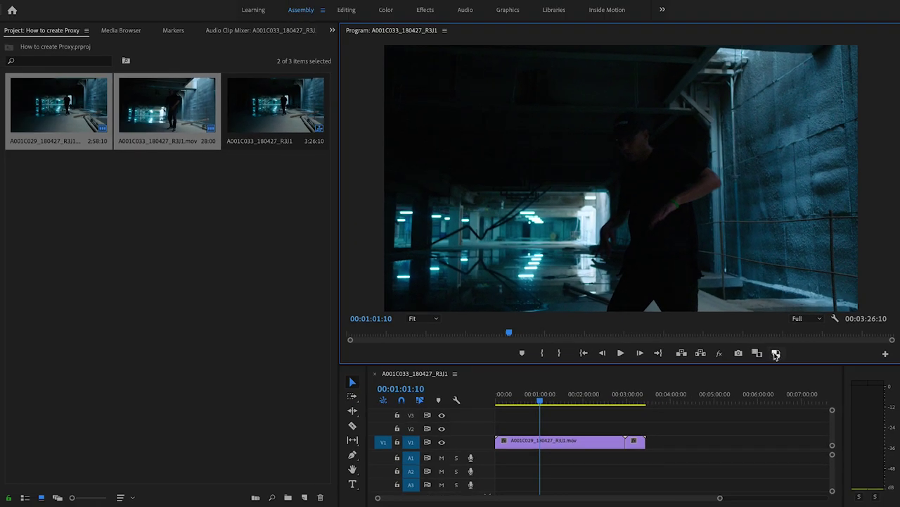
left_click(776, 354)
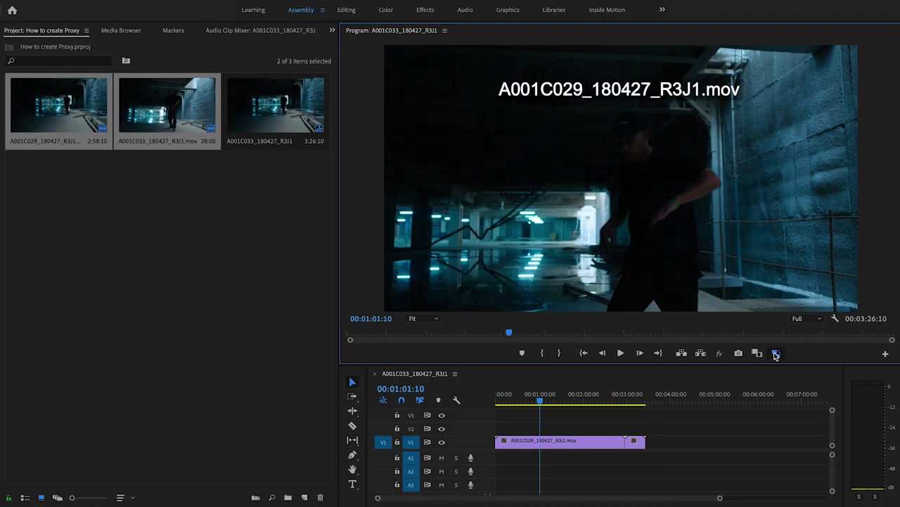
Play the sequence with proxies and stop it at 00:00:54:04
key("space")
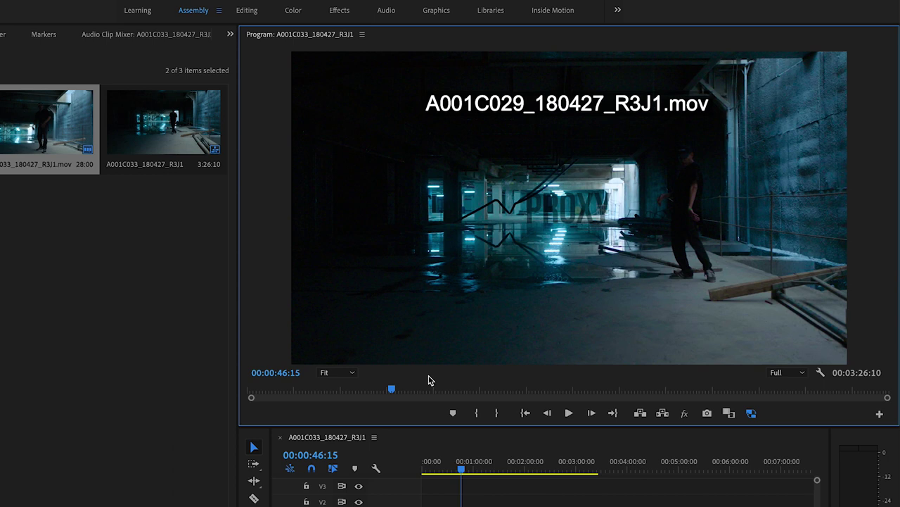
key("space")
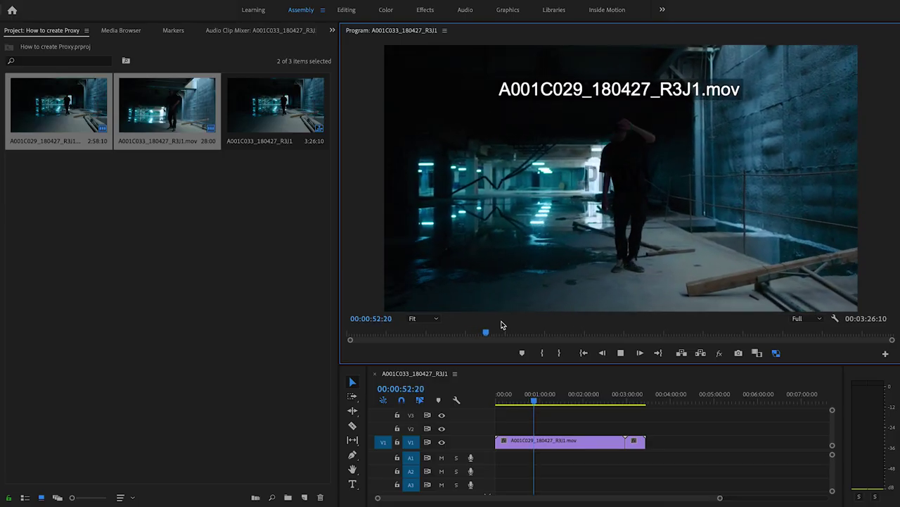
key("space")
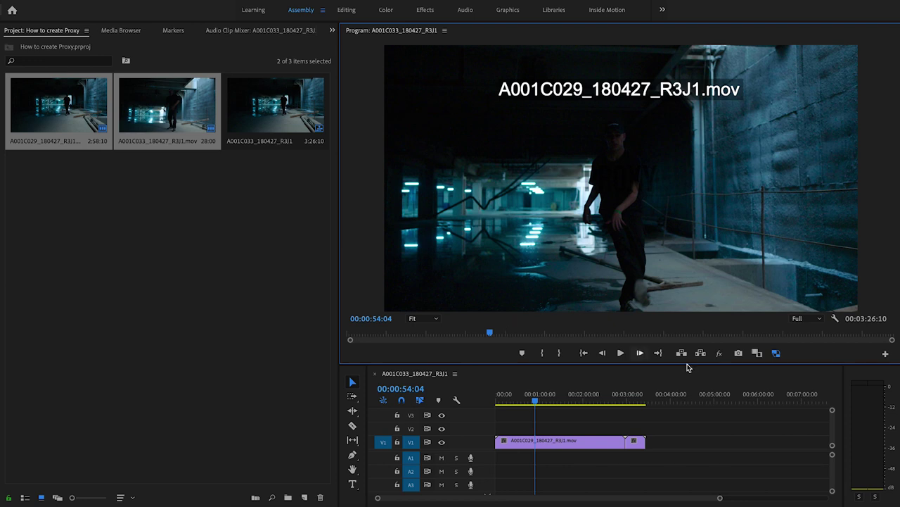
Switch proxies off and open the Desktop Proxies folder with the two .mov files
left_click(777, 356)
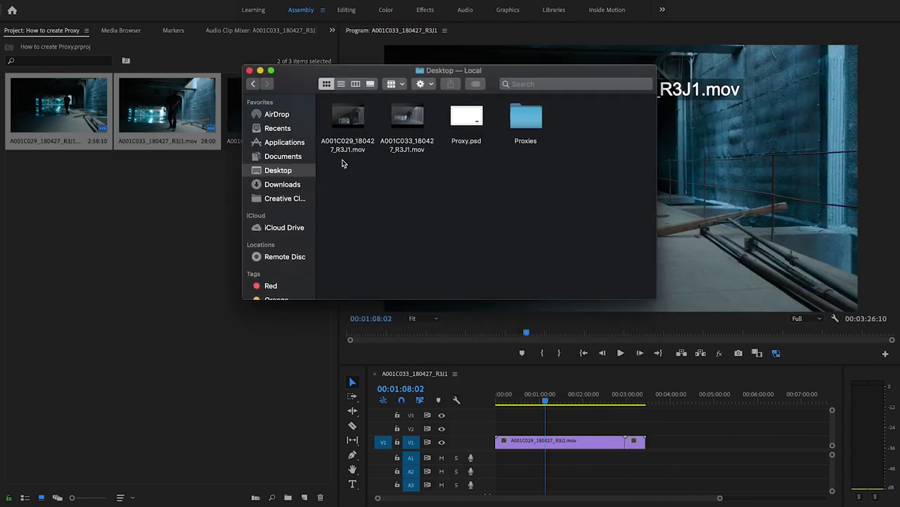
double_click(521, 121)
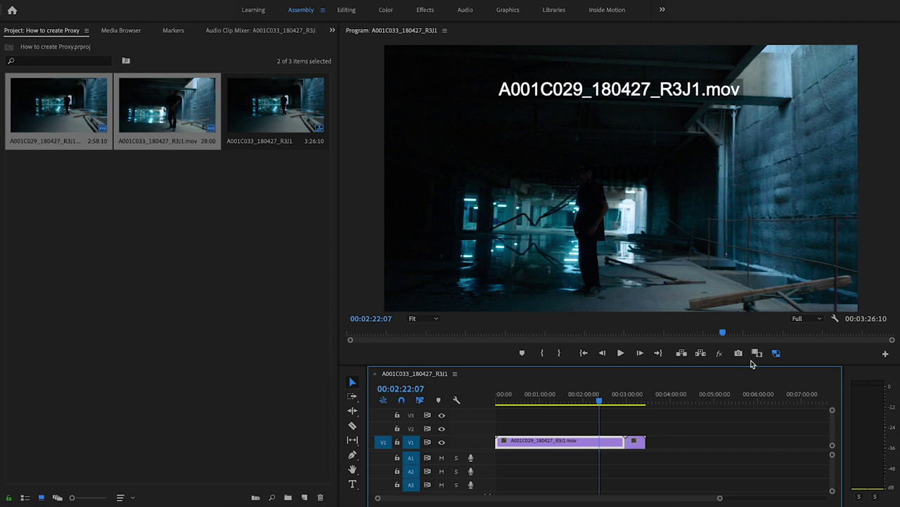
In the Color workspace, grade the clip with Lumetri: Temperature 20.0, Tint -14.3, Exposure 1.9, Highlights 54.3
left_click(386, 10)
left_click_drag(831, 154, 837, 154)
left_click_drag(831, 169, 825, 169)
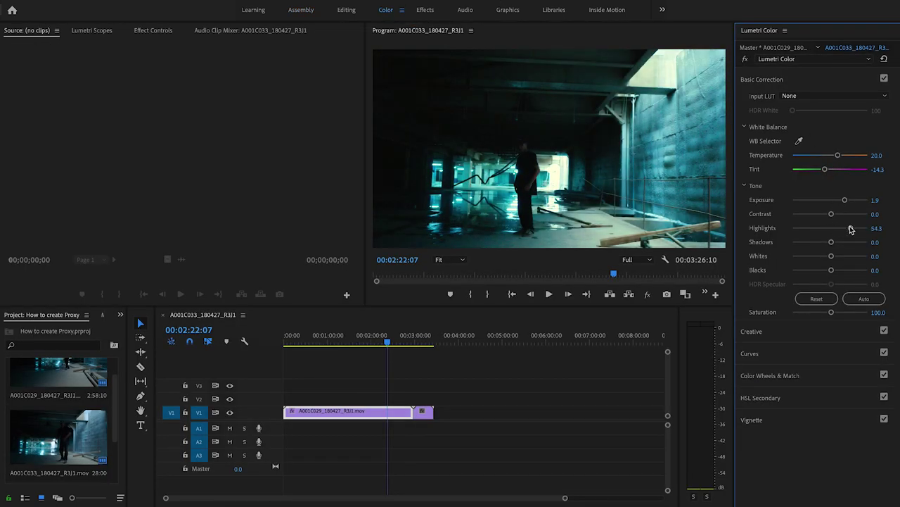